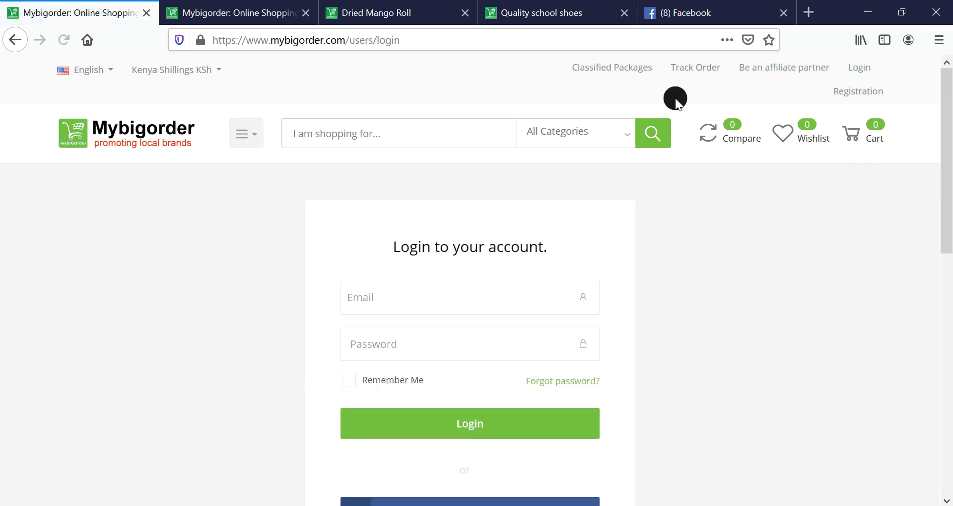
# Log in with the saved Firefox login, with Remember Me ticked
pyautogui.click(353, 305)
pyautogui.click(372, 289)
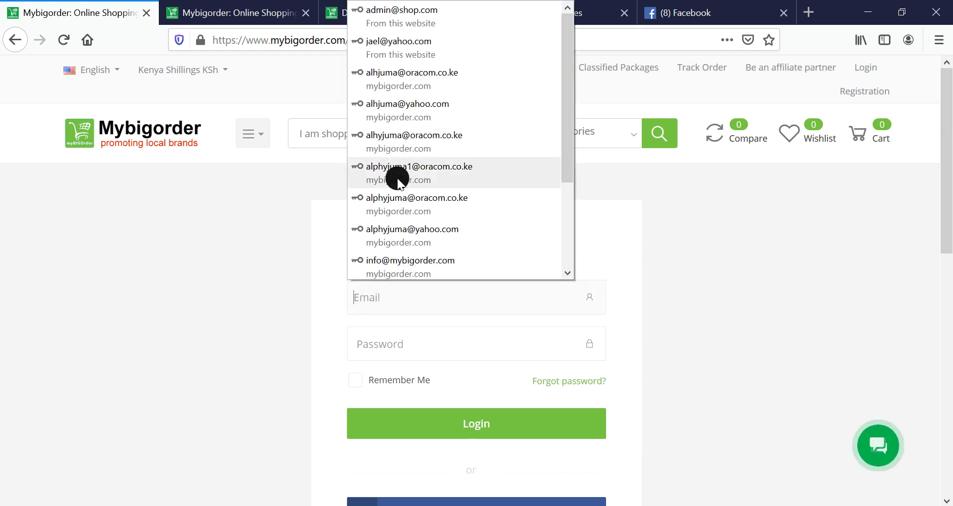
pyautogui.click(401, 204)
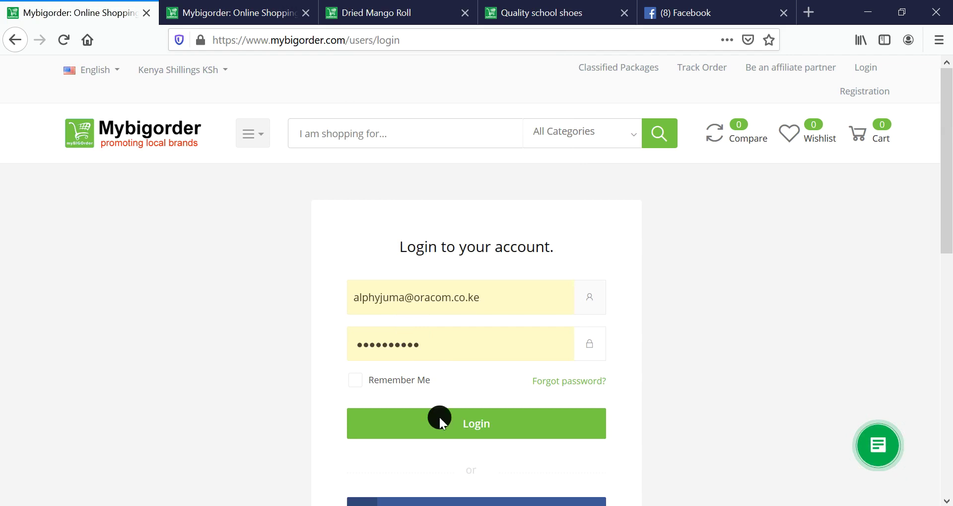
pyautogui.click(376, 374)
pyautogui.click(385, 376)
pyautogui.click(444, 423)
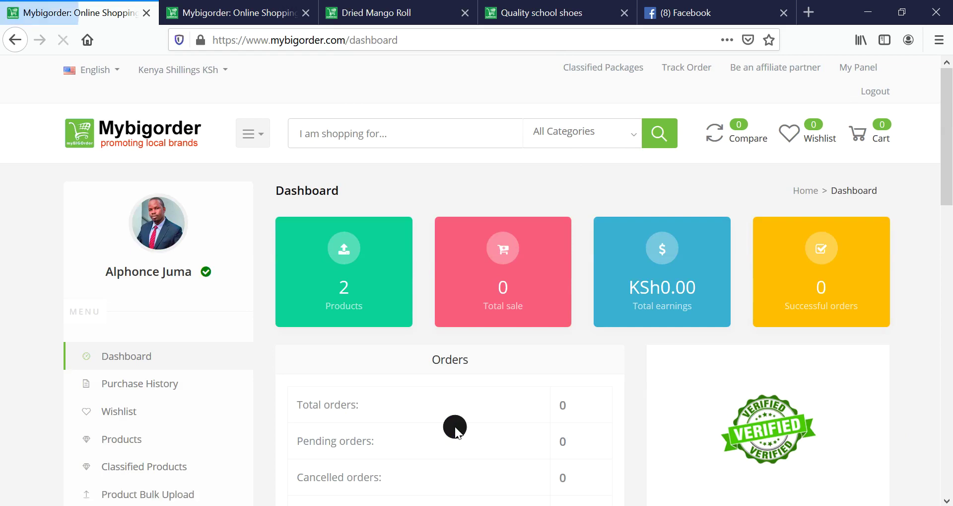
# Open the affiliate partner form and fill the full name and email from saved entries
pyautogui.click(752, 72)
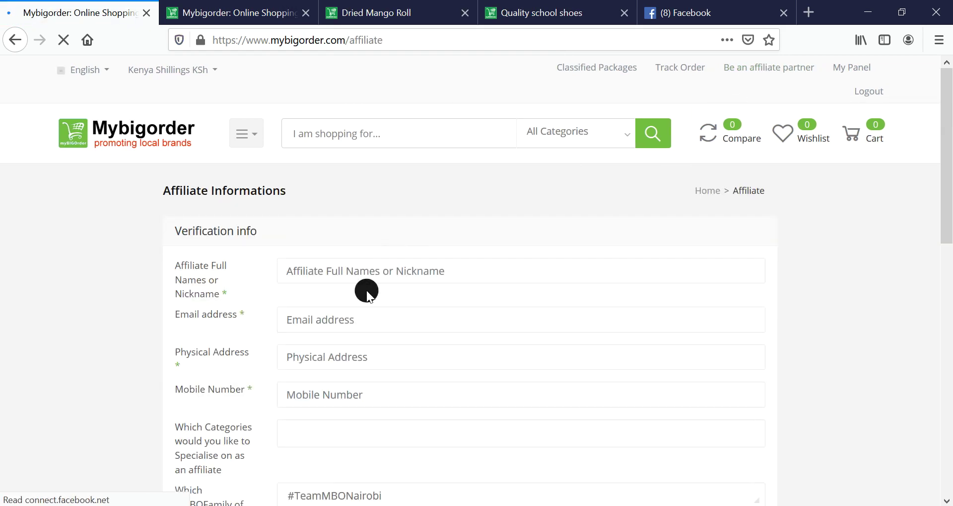
pyautogui.click(357, 271)
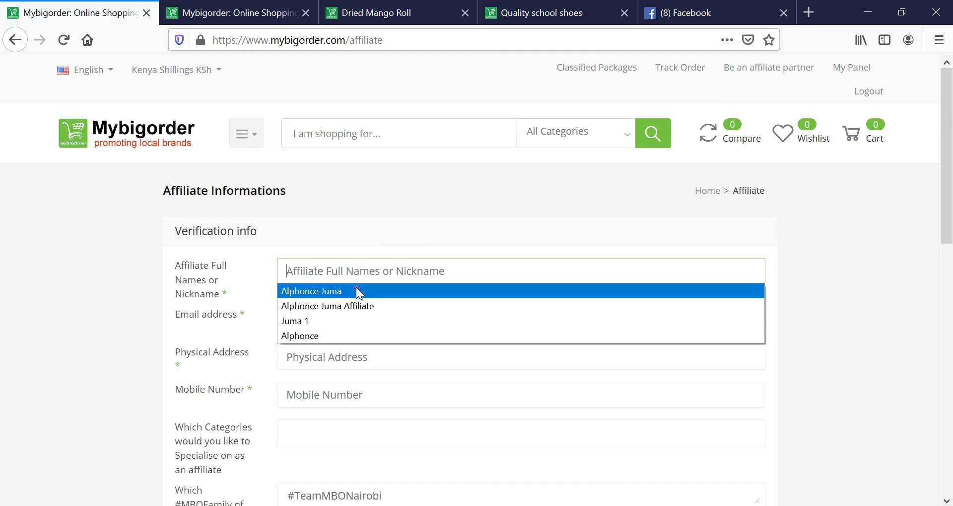
pyautogui.click(356, 291)
pyautogui.click(343, 319)
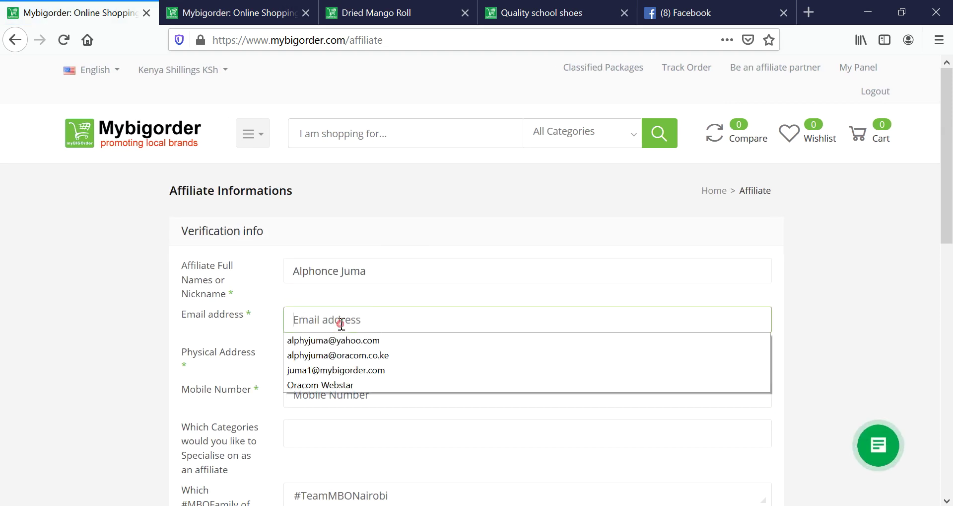
pyautogui.click(359, 354)
# Enter 'TRV Office Plaza' as the physical address and fill in the saved mobile number
pyautogui.click(316, 357)
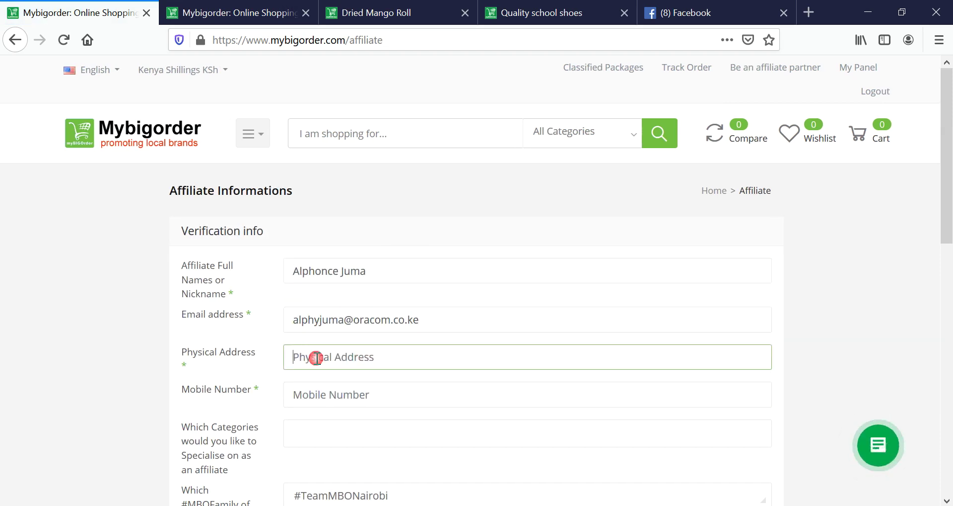
pyautogui.click(329, 375)
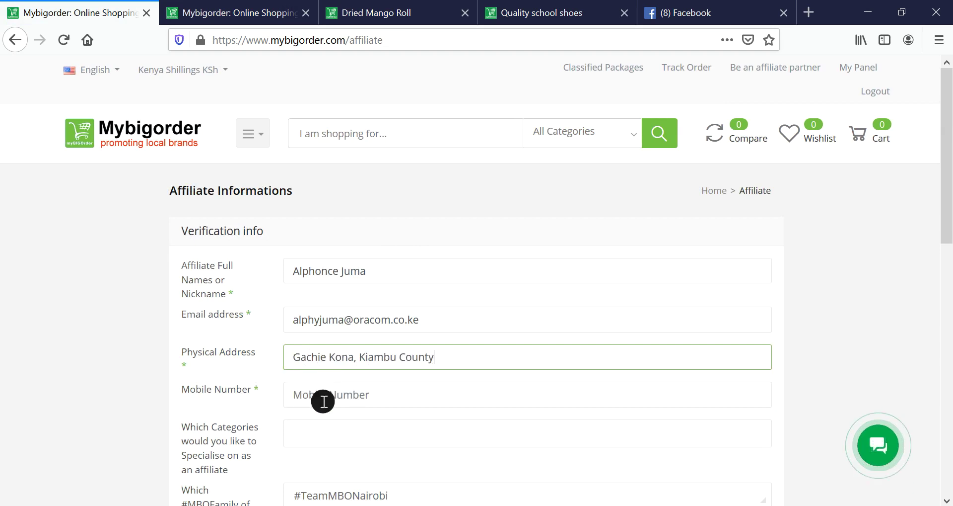
pyautogui.moveTo(462, 354); pyautogui.dragTo(226, 362)
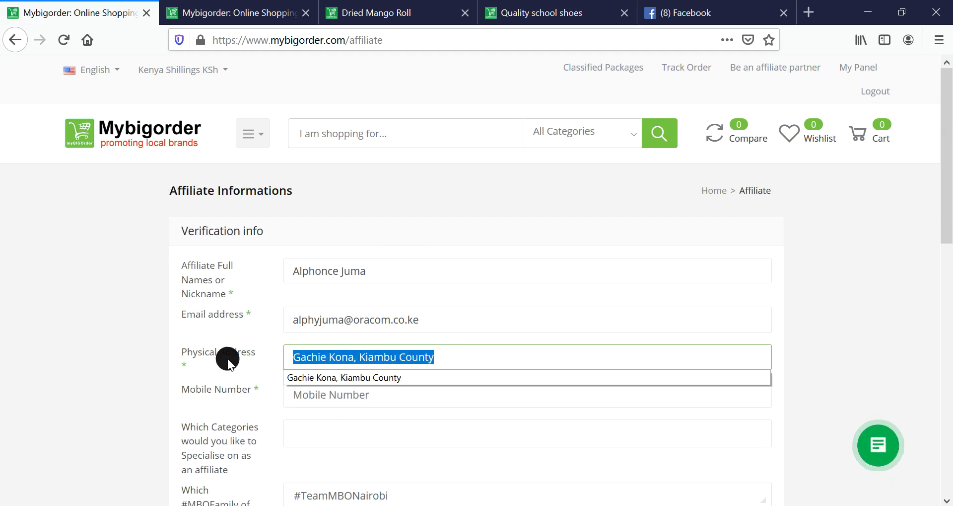
pyautogui.write('TRV Of')
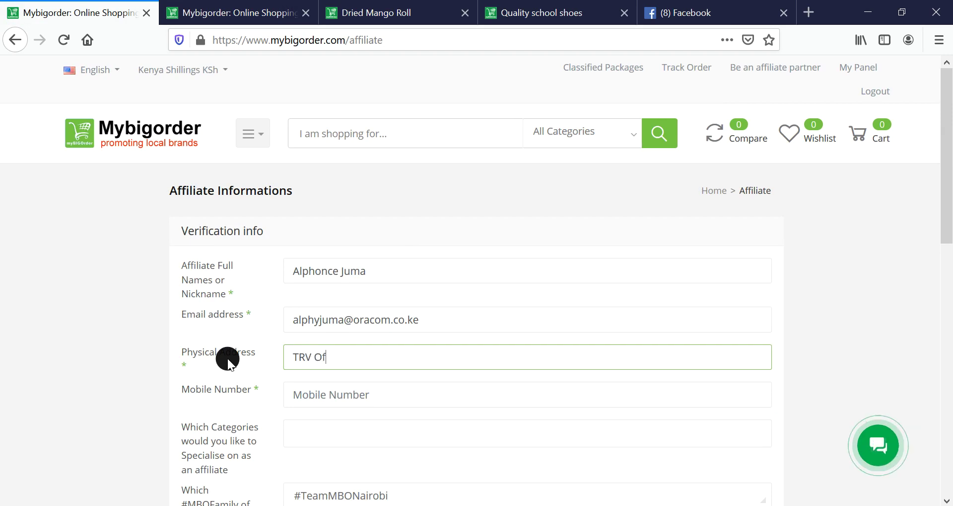
pyautogui.write('fice Plaz')
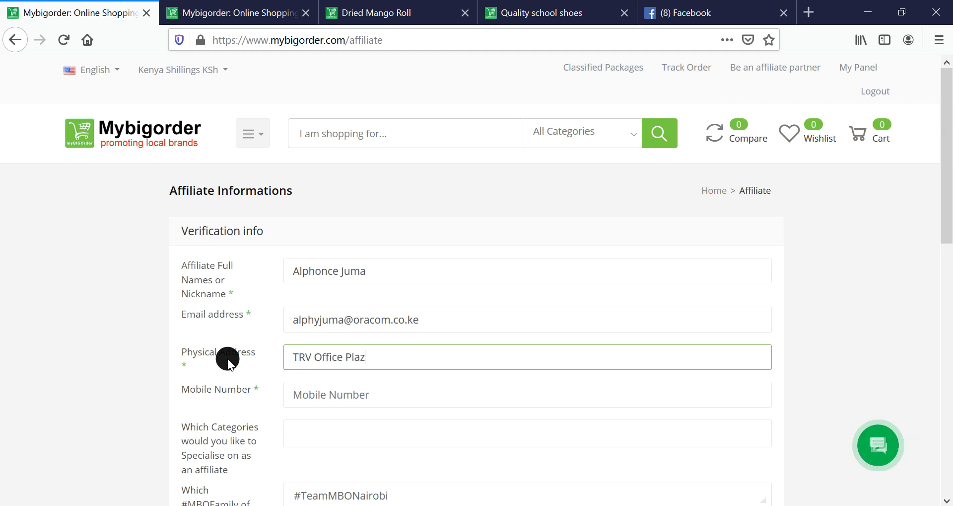
pyautogui.write('a')
pyautogui.click(316, 393)
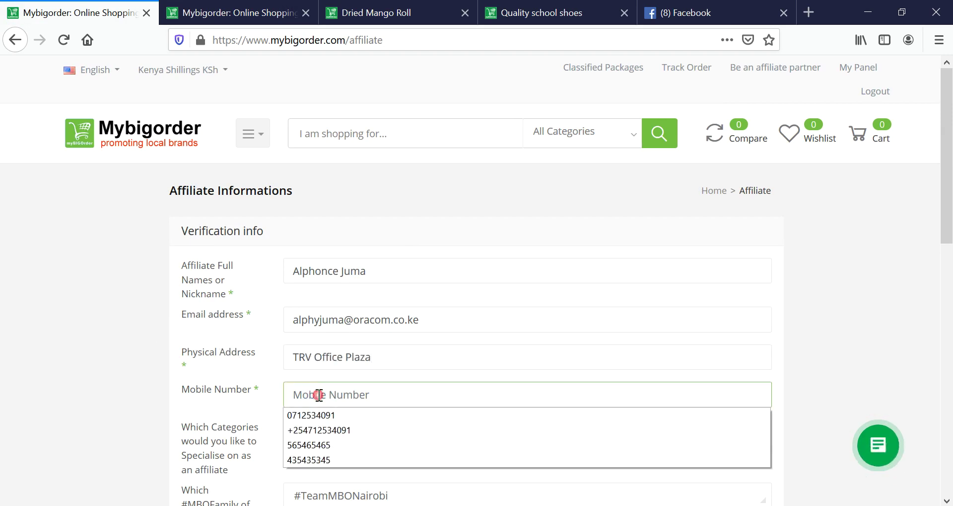
pyautogui.click(323, 430)
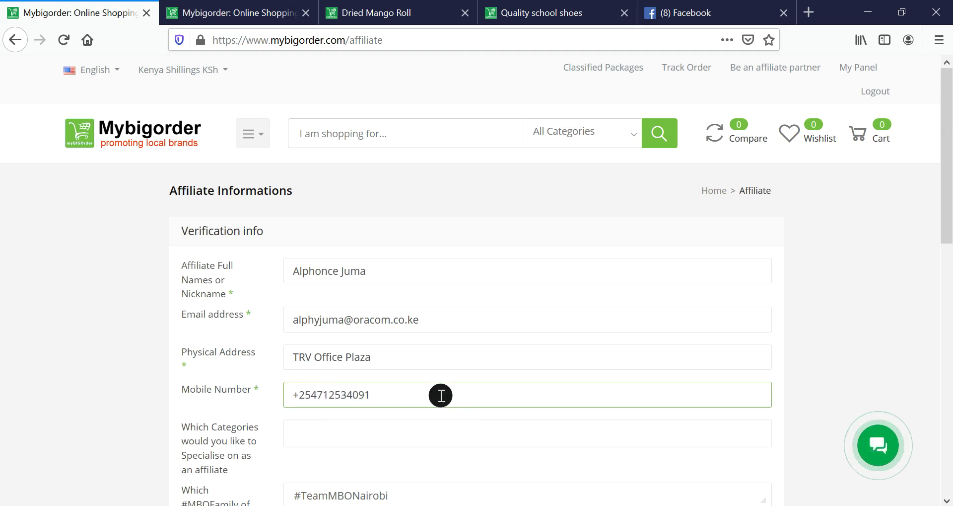
# Choose All Categories, group #TeamMBONairobi, devices Laptop and Desktop, and save the affiliate details
pyautogui.scroll(-5, 298, 357)
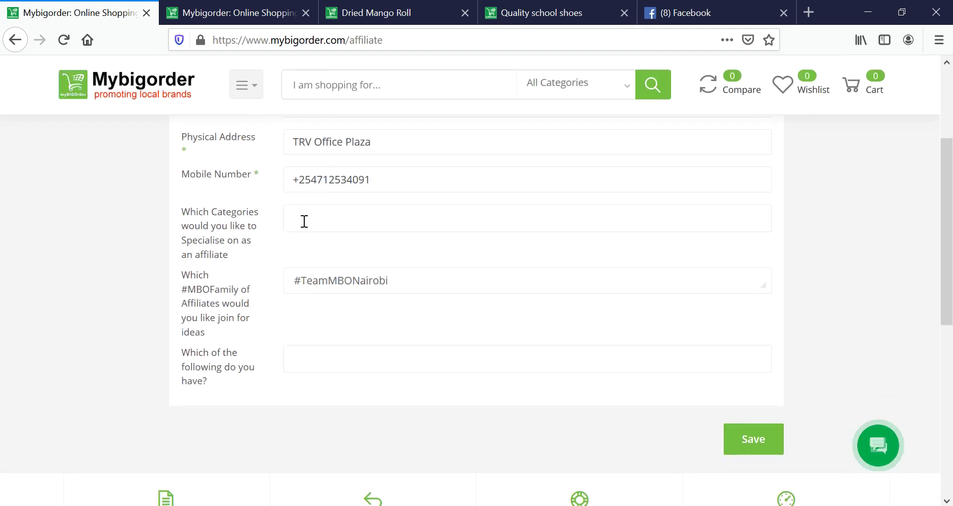
pyautogui.click(308, 213)
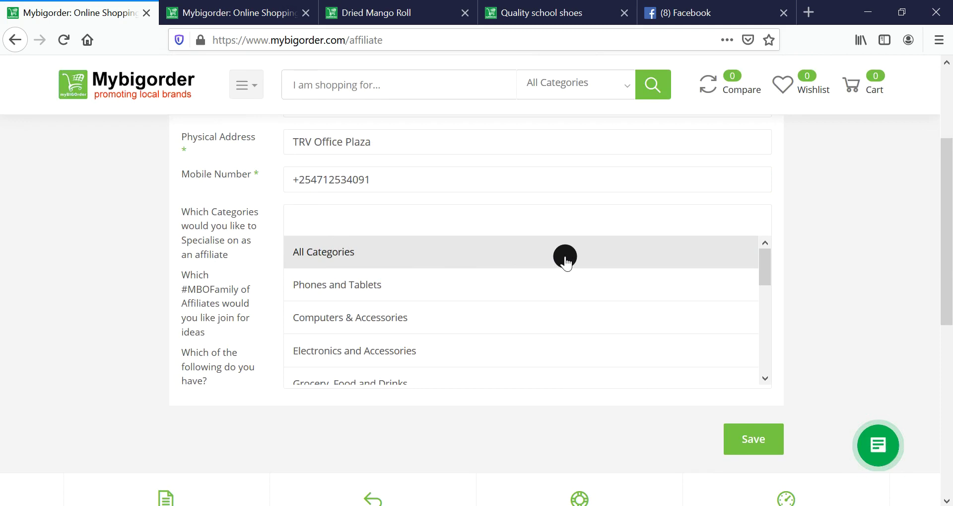
pyautogui.click(371, 255)
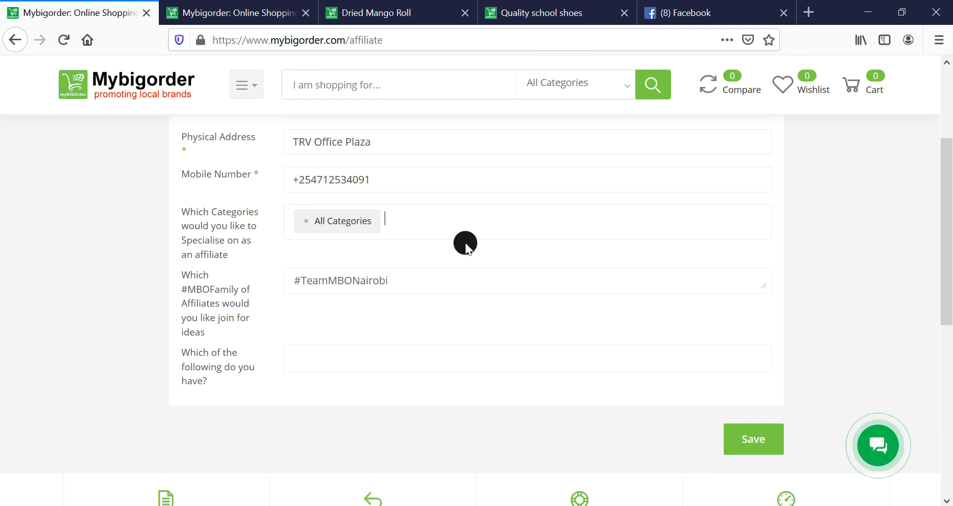
pyautogui.click(342, 280)
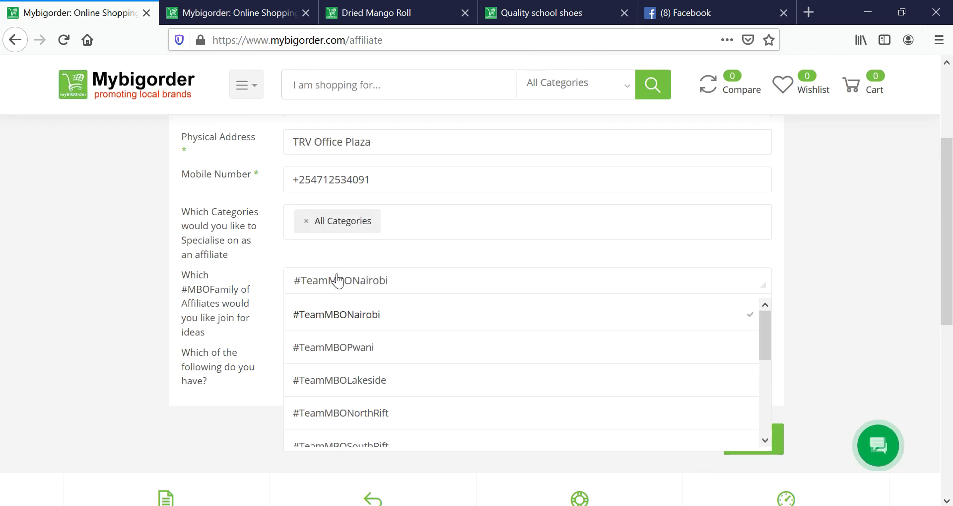
pyautogui.click(341, 318)
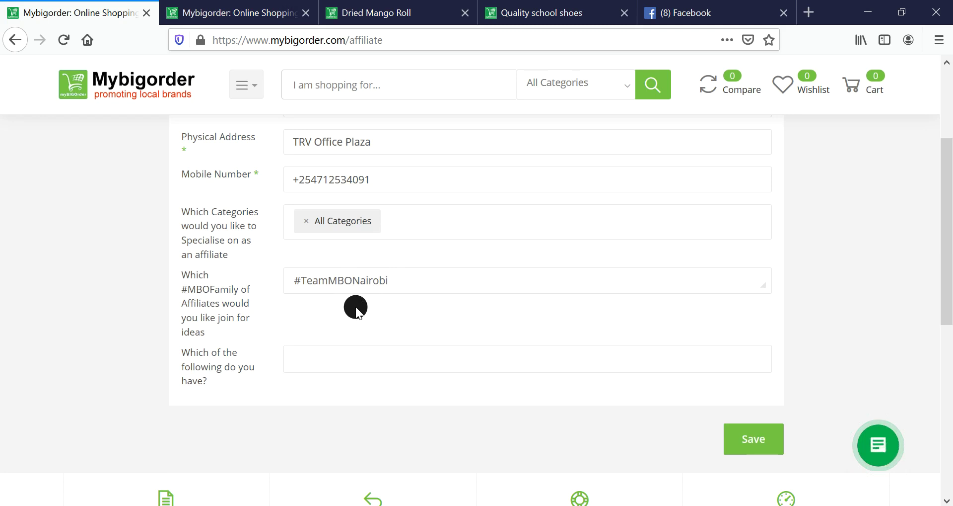
pyautogui.click(343, 357)
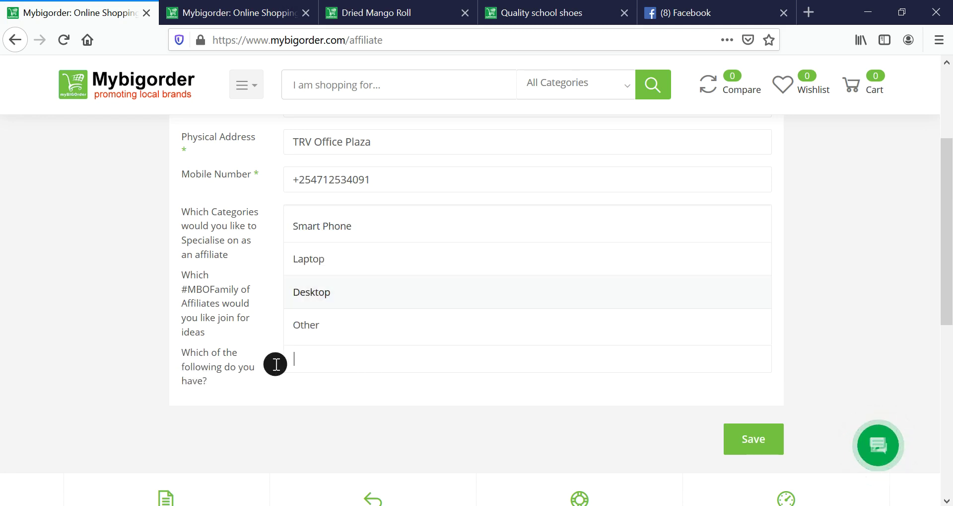
pyautogui.click(351, 259)
pyautogui.click(371, 361)
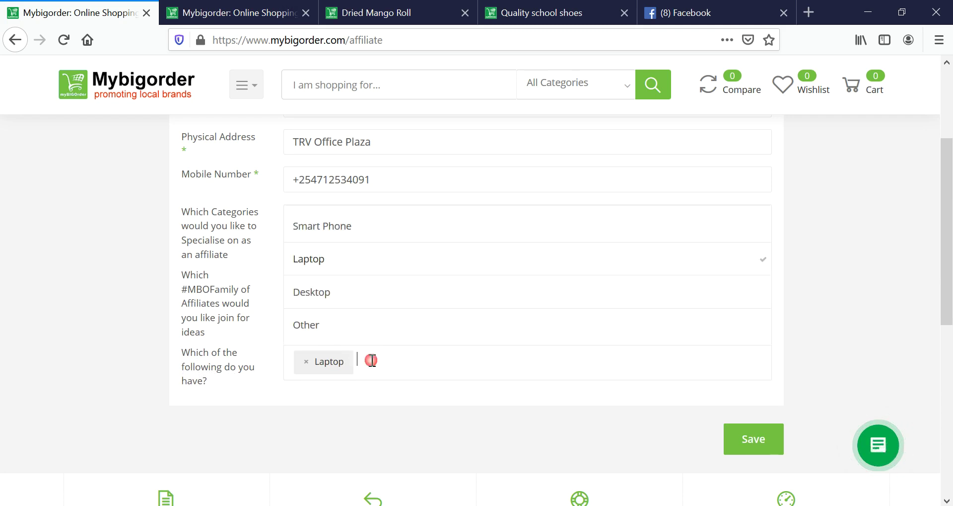
pyautogui.click(326, 292)
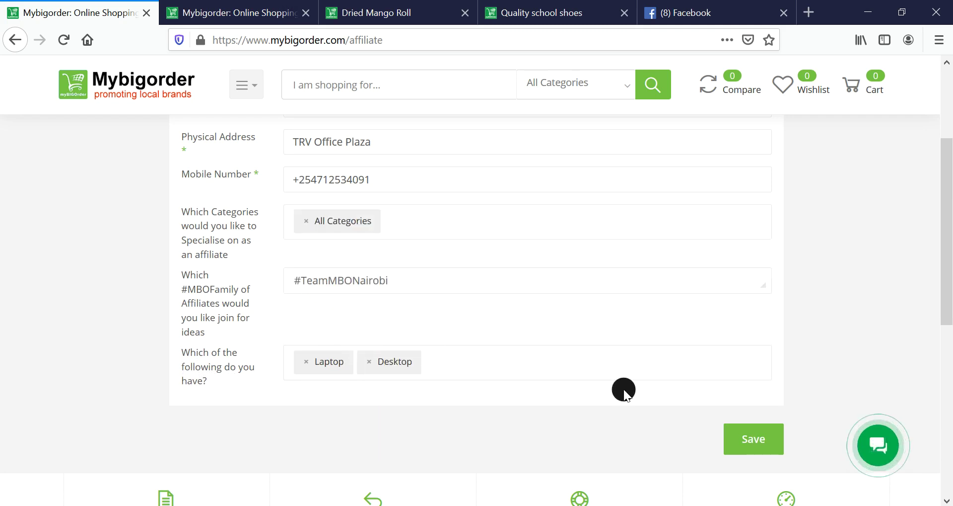
pyautogui.click(750, 437)
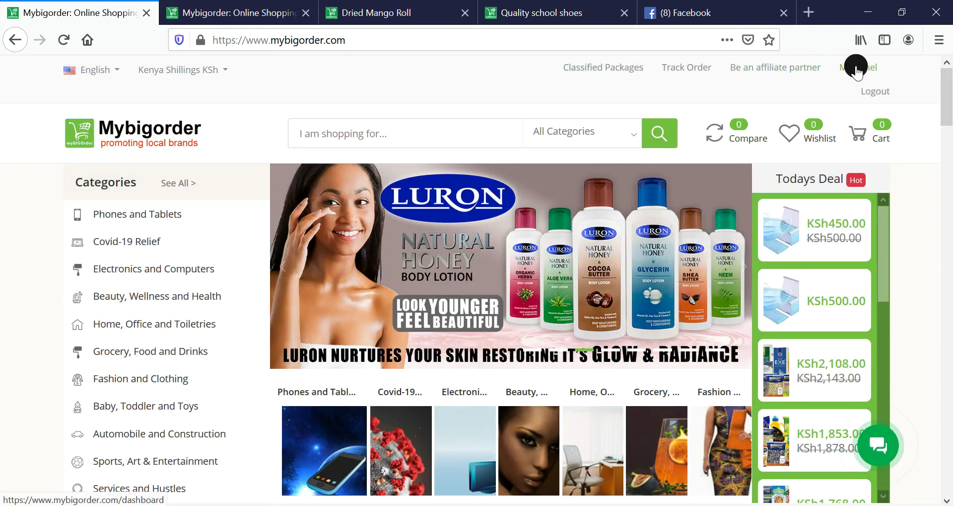
# Open Affiliate System from My Panel and copy the referral link
pyautogui.click(847, 72)
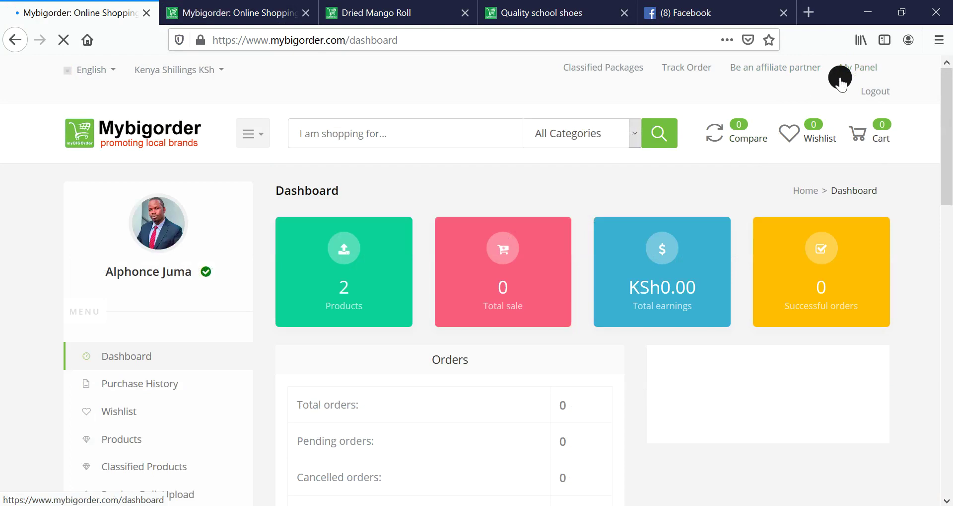
pyautogui.scroll(-1, 540, 258)
pyautogui.scroll(-7, 541, 256)
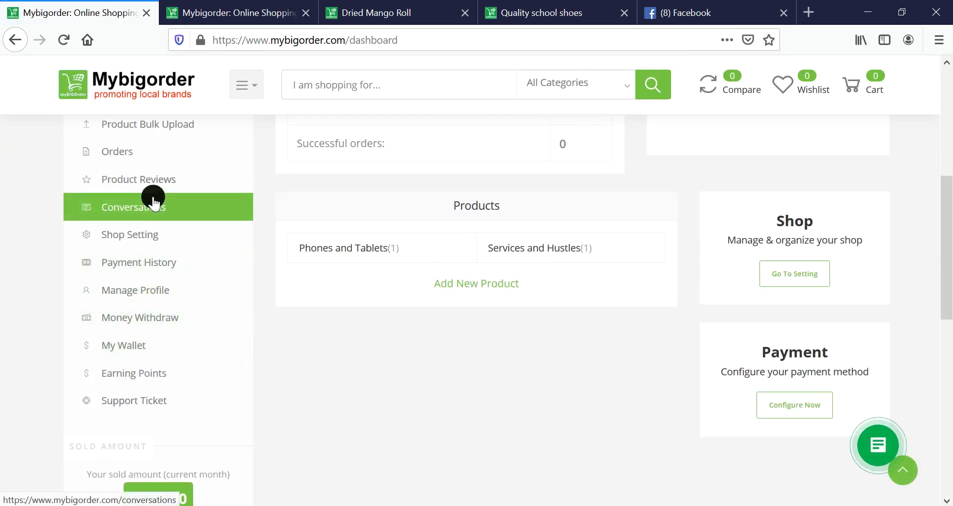
pyautogui.scroll(6, 207, 273)
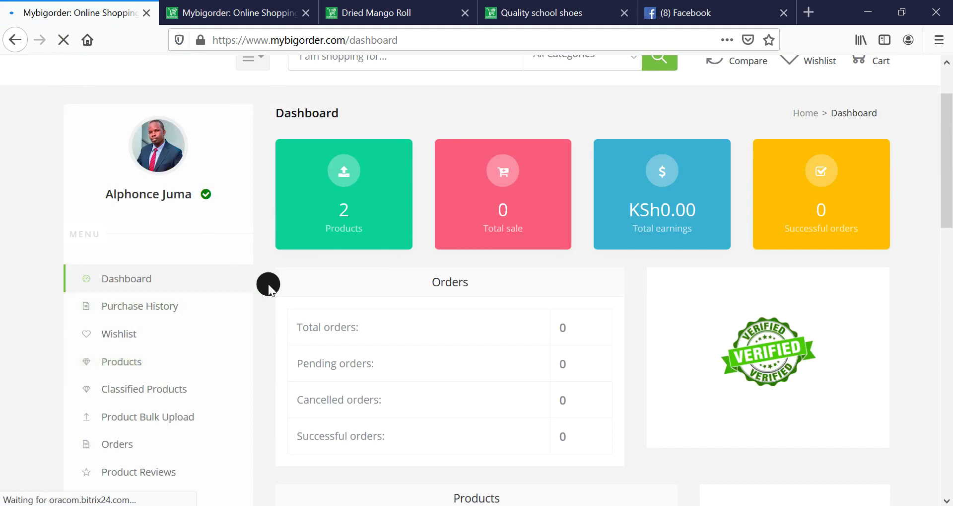
pyautogui.scroll(-6, 180, 318)
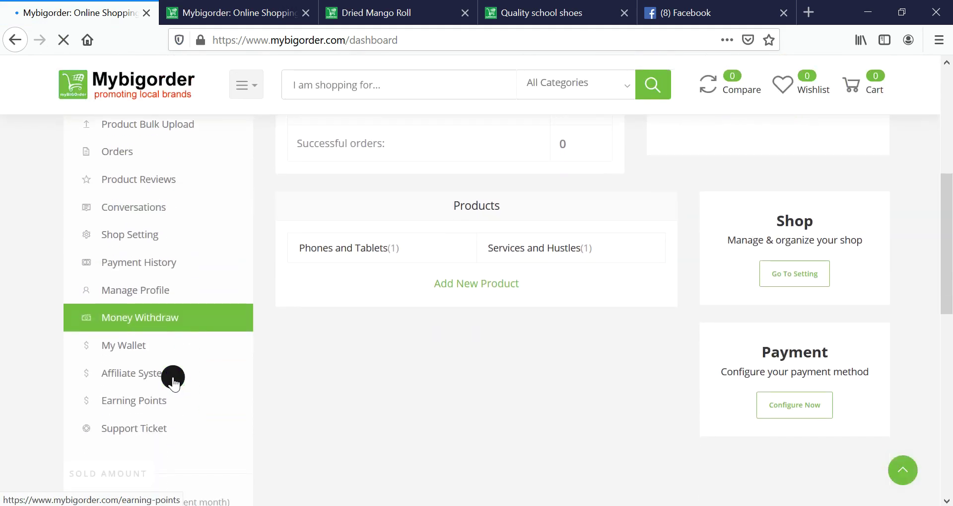
pyautogui.click(110, 376)
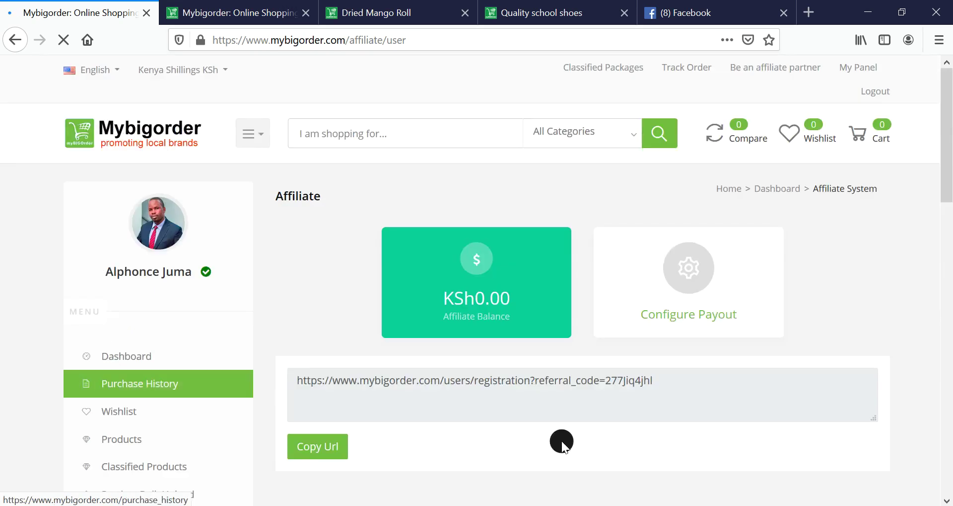
pyautogui.click(314, 452)
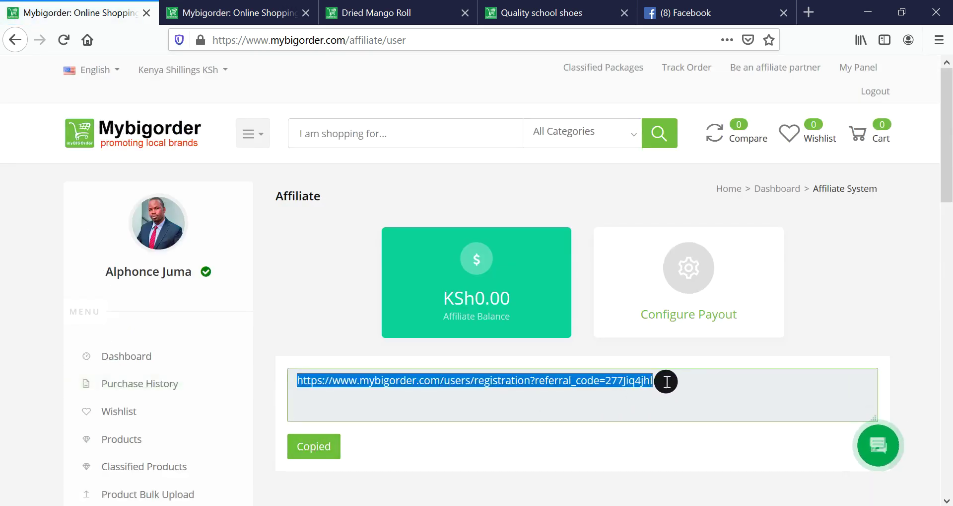
# Paste the referral link into a new Facebook post, then return to the Mybigorder Affiliate page
pyautogui.click(688, 10)
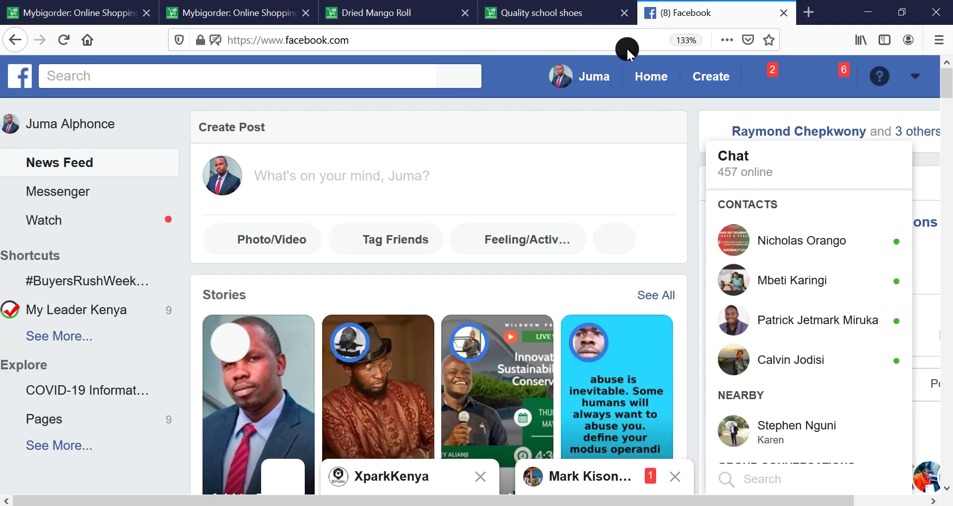
pyautogui.click(304, 172)
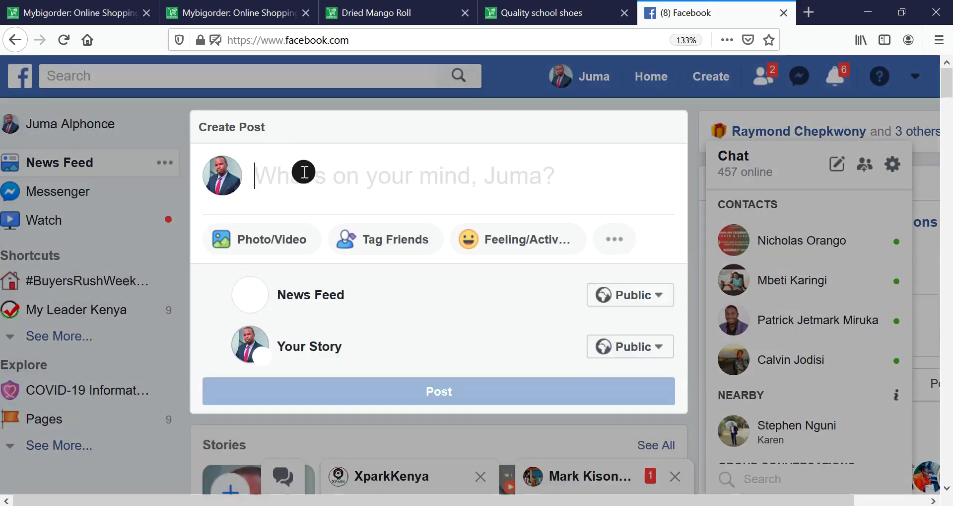
pyautogui.hotkey('ctrl', 'v')
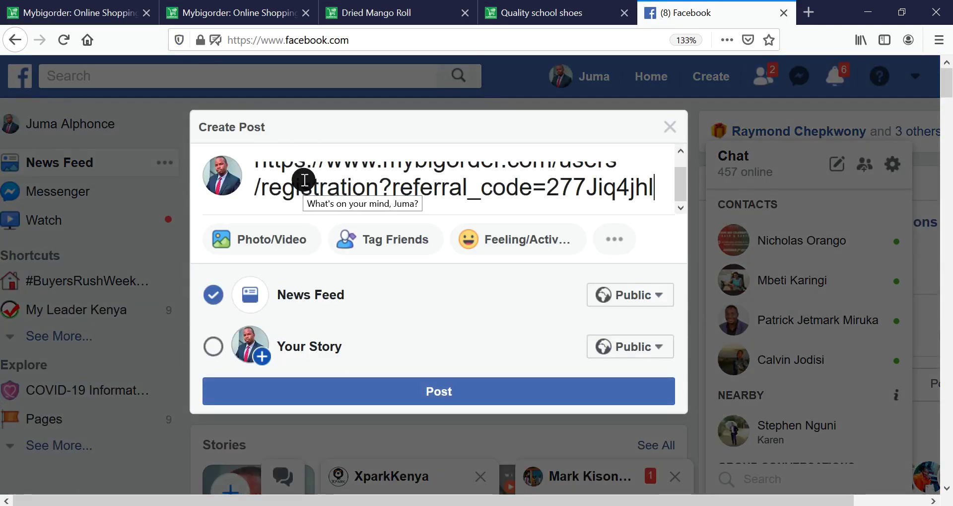
pyautogui.click(433, 392)
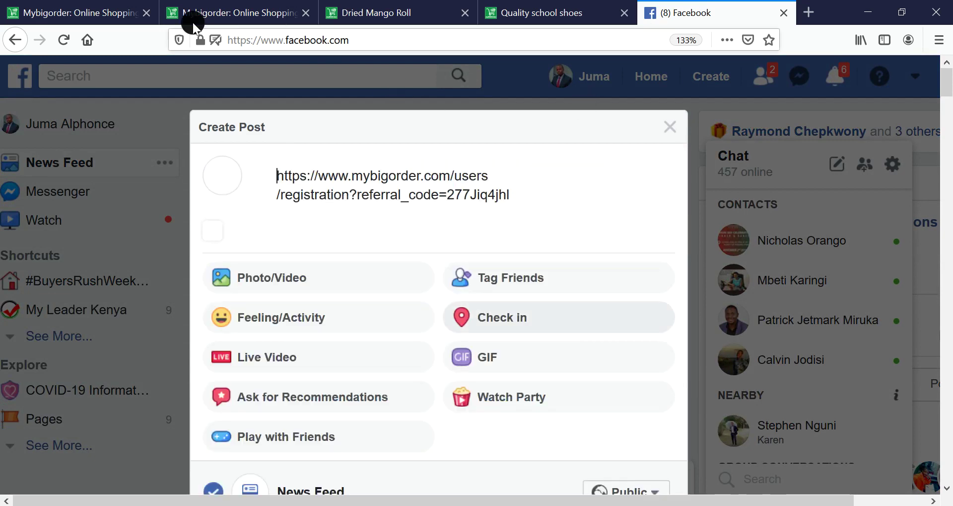
pyautogui.click(96, 12)
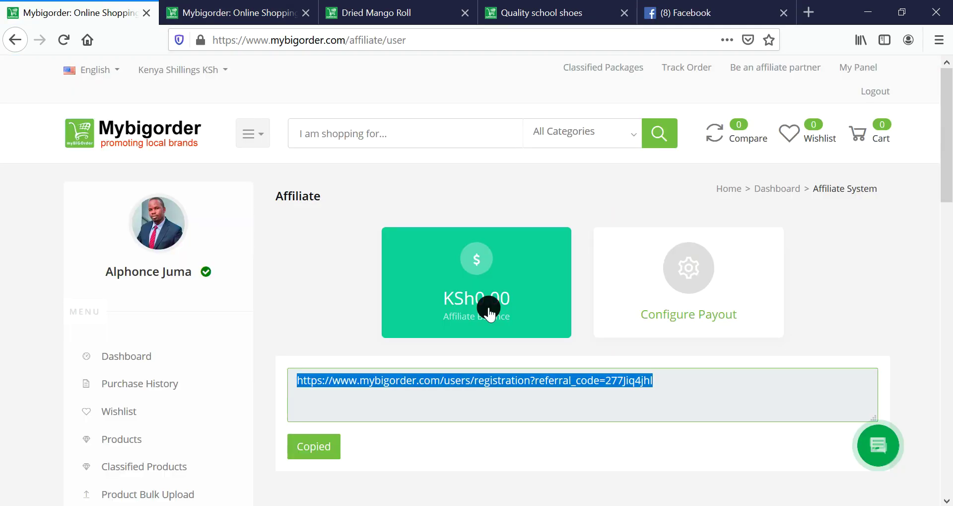
pyautogui.click(305, 293)
# Browse the Electronics and Computers category down to the printers and replacement batteries
pyautogui.scroll(-2, 467, 328)
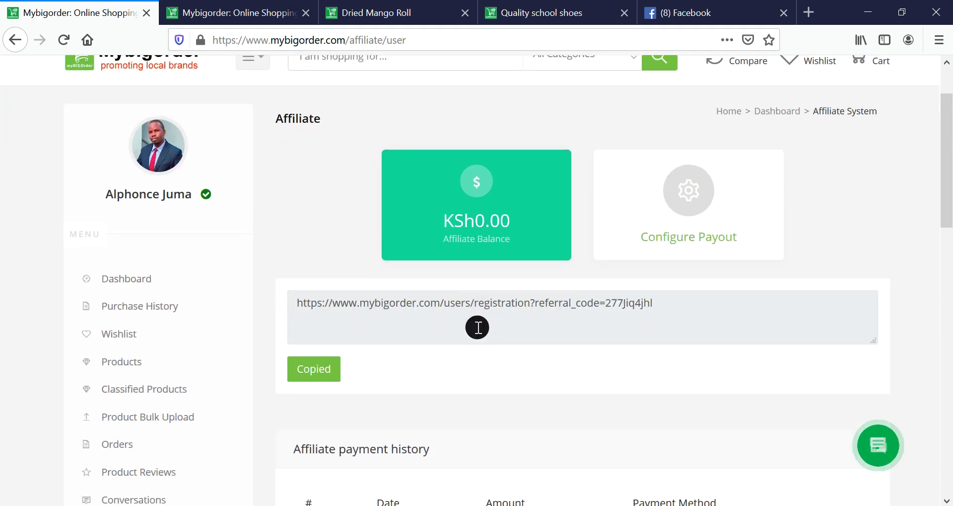
pyautogui.click(252, 15)
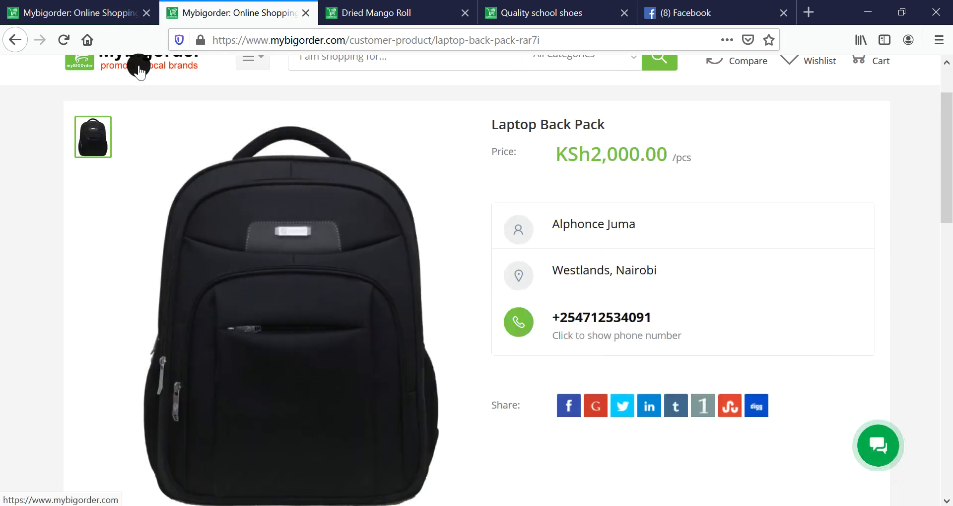
pyautogui.moveTo(246, 67)
pyautogui.click(169, 183)
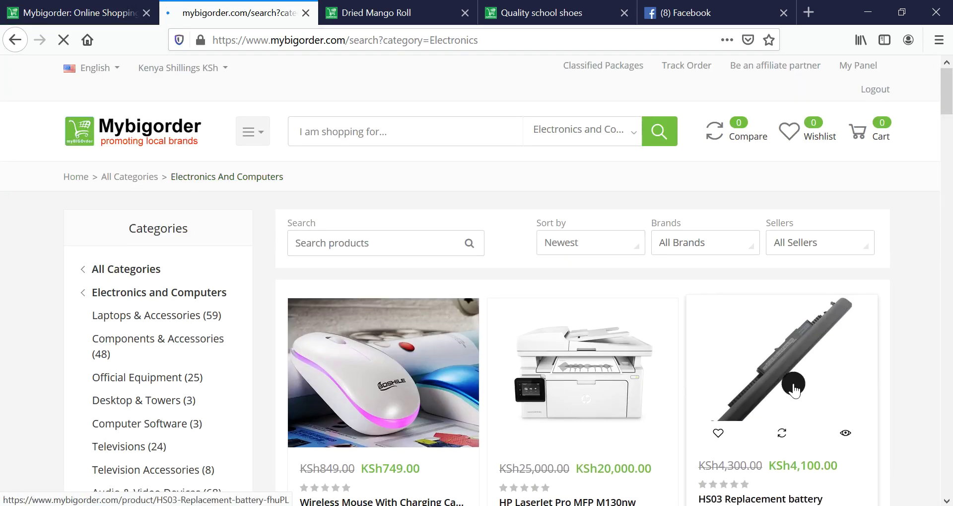
pyautogui.scroll(-5, 794, 387)
pyautogui.scroll(-5, 794, 387)
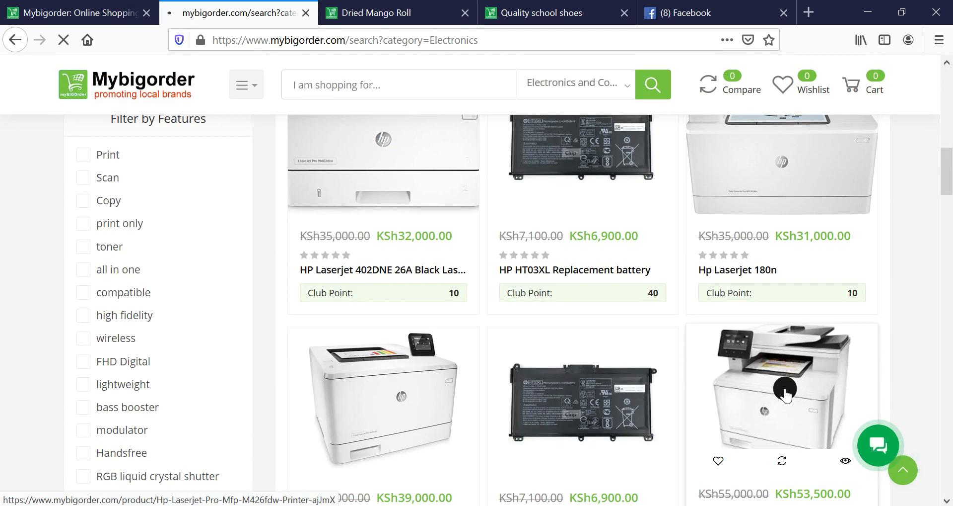
# Copy the promote link of the HP Laserjet Pro Mfp M426fdw Printer
pyautogui.click(786, 394)
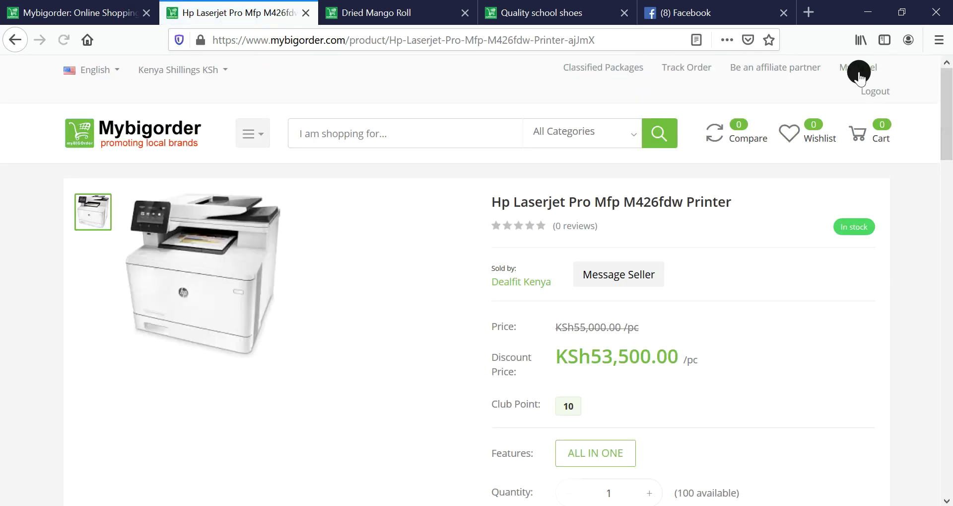
pyautogui.scroll(-2, 791, 340)
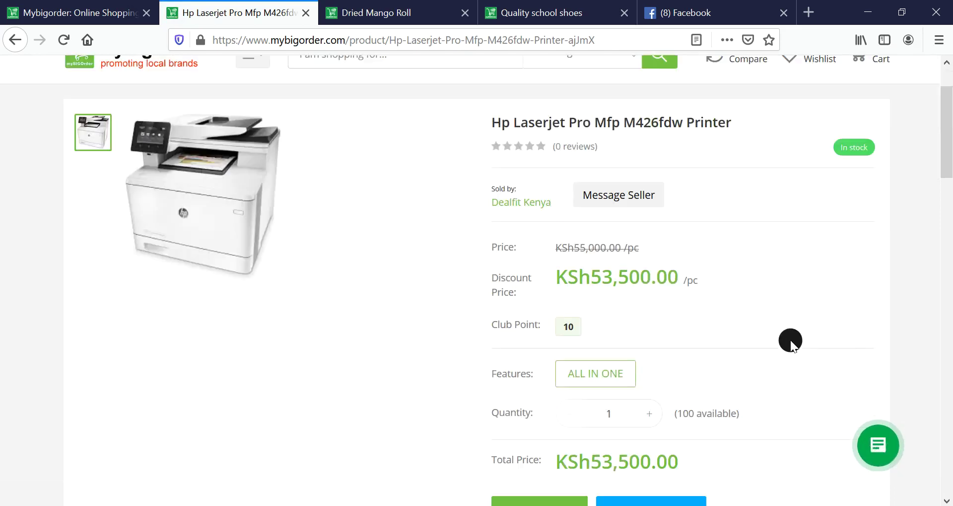
pyautogui.scroll(-5, 791, 340)
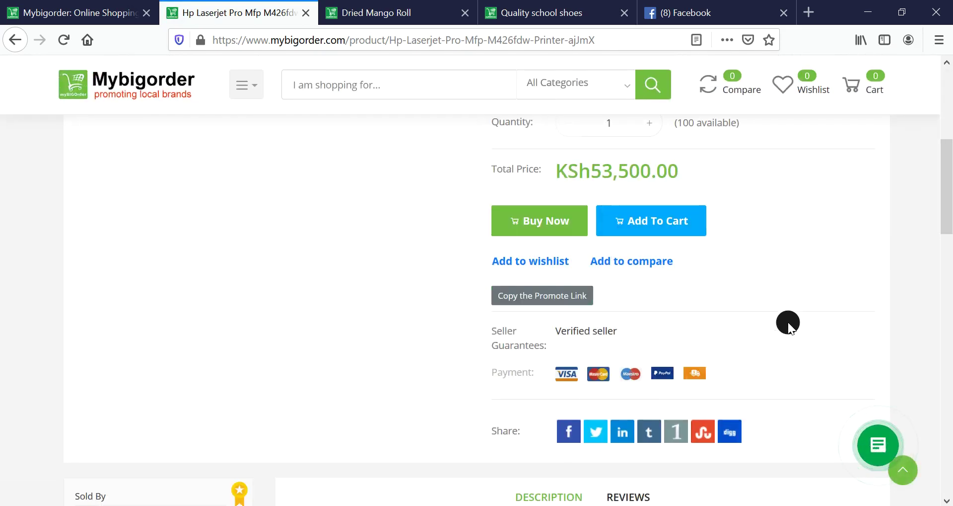
pyautogui.click(557, 298)
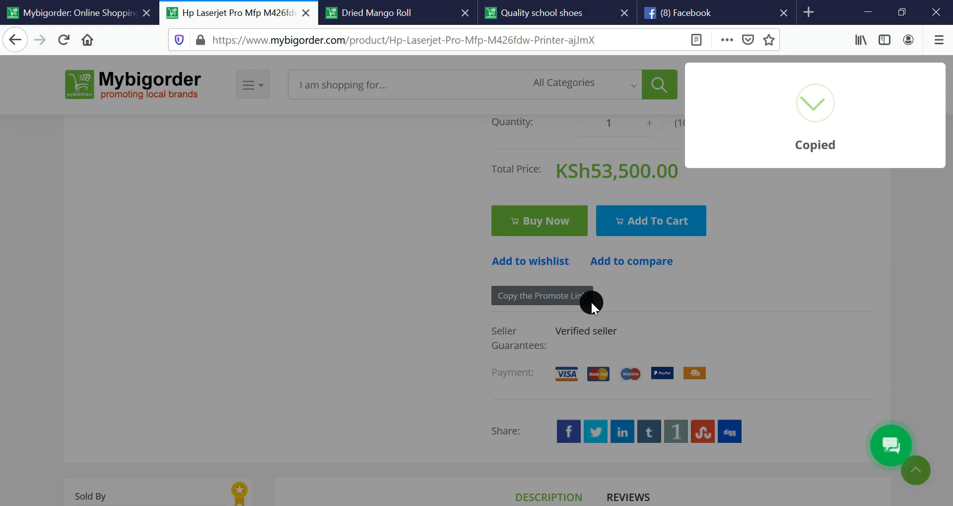
# Select all the link text in the Facebook post draft, then return to the printer page
pyautogui.click(725, 18)
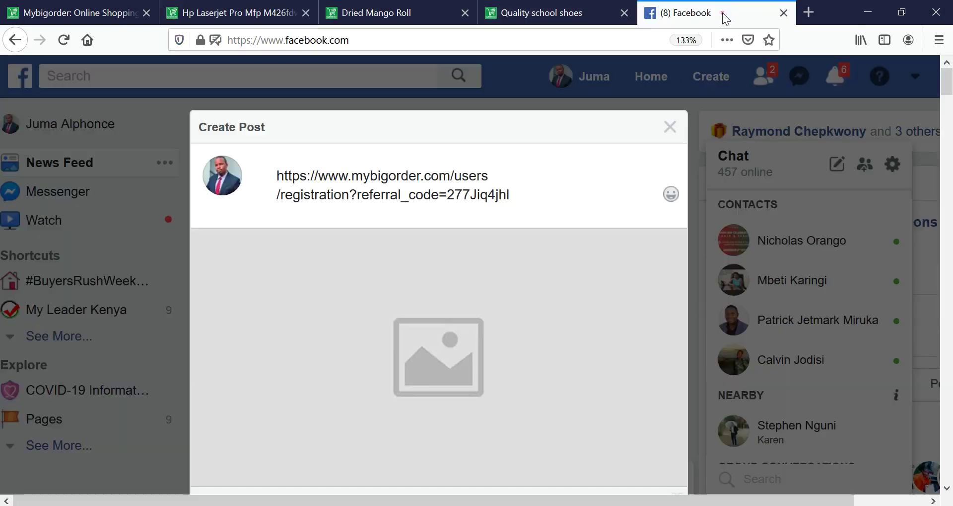
pyautogui.click(605, 195)
pyautogui.hotkey('ctrl', 'a')
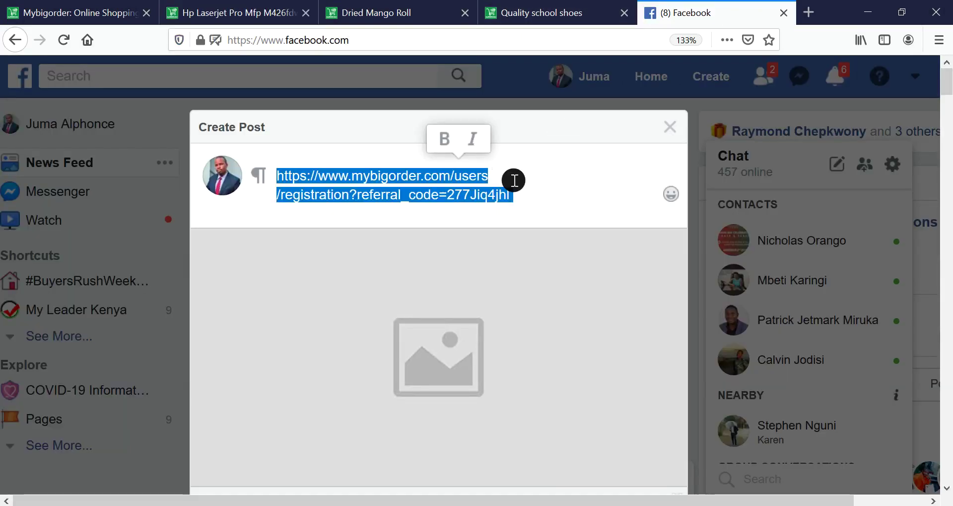
pyautogui.click(255, 12)
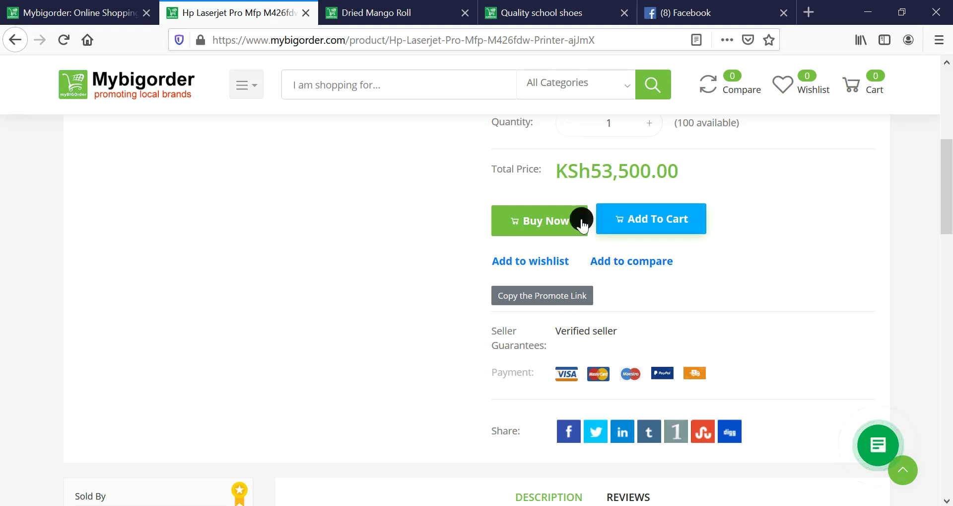
pyautogui.scroll(2, 595, 208)
pyautogui.scroll(2, 595, 208)
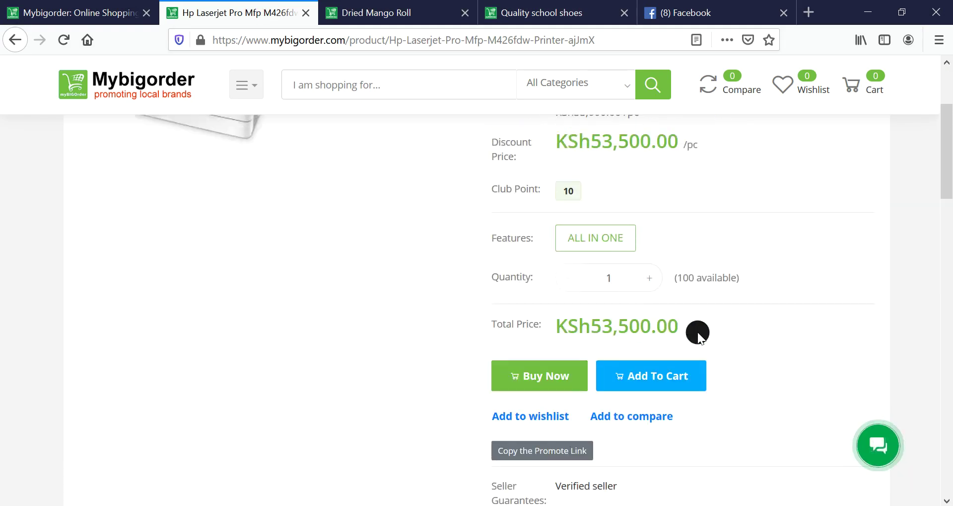
pyautogui.moveTo(947, 140); pyautogui.dragTo(951, 412)
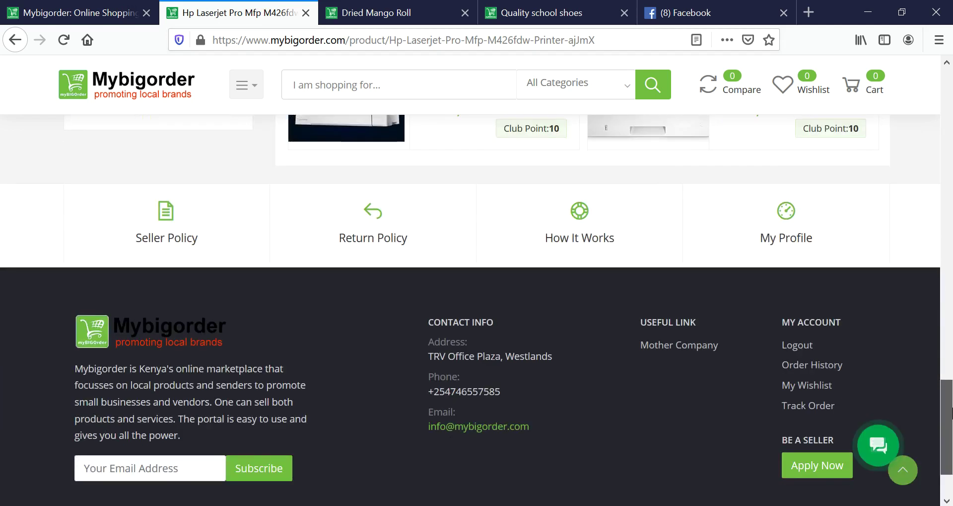
# Review the seller policy's platform and affiliate commission table by category
pyautogui.click(180, 229)
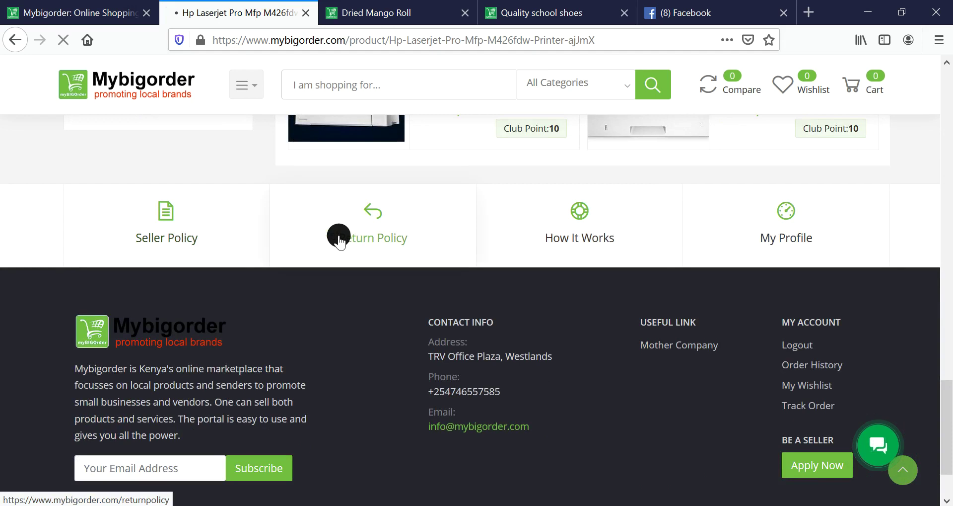
pyautogui.scroll(-15, 482, 268)
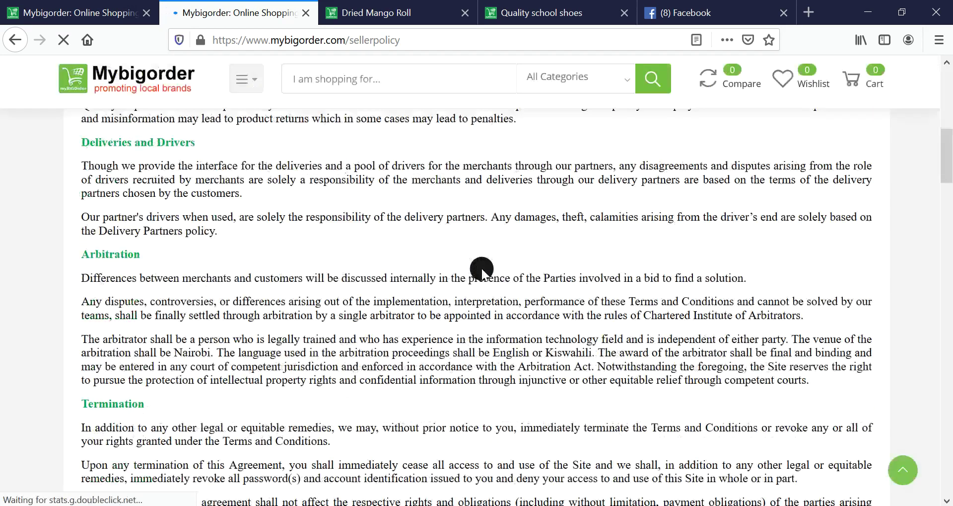
pyautogui.scroll(-10, 482, 269)
pyautogui.scroll(3, 482, 269)
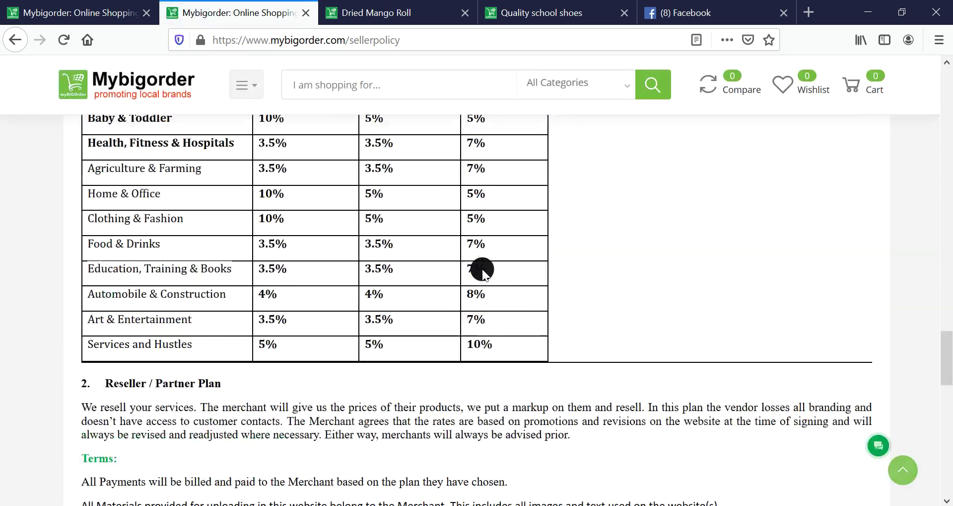
pyautogui.scroll(4, 479, 268)
pyautogui.scroll(-3, 451, 275)
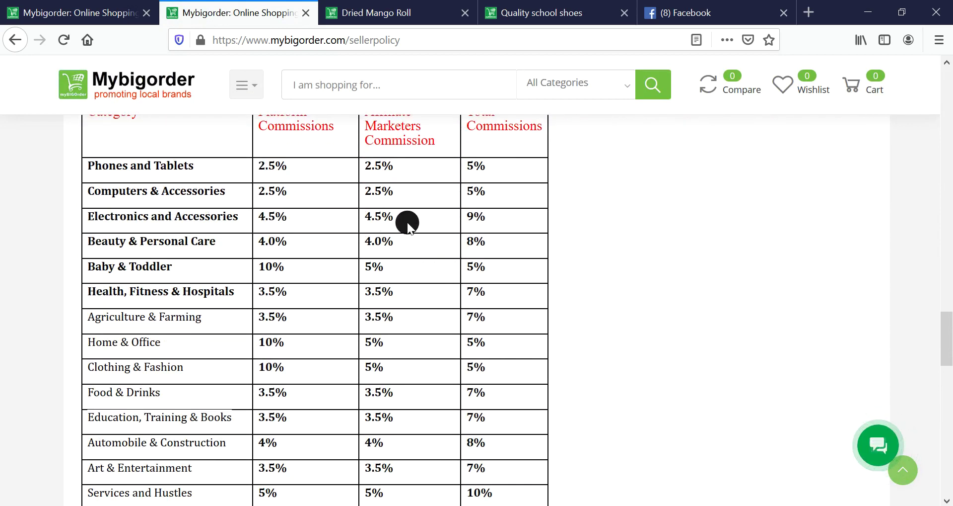
pyautogui.scroll(3, 298, 195)
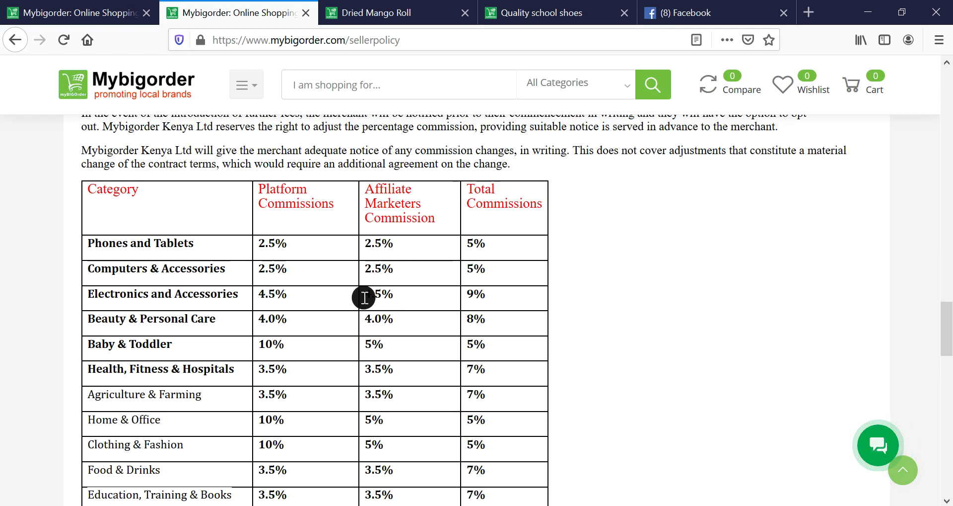
pyautogui.scroll(-2, 408, 315)
pyautogui.scroll(-3, 409, 315)
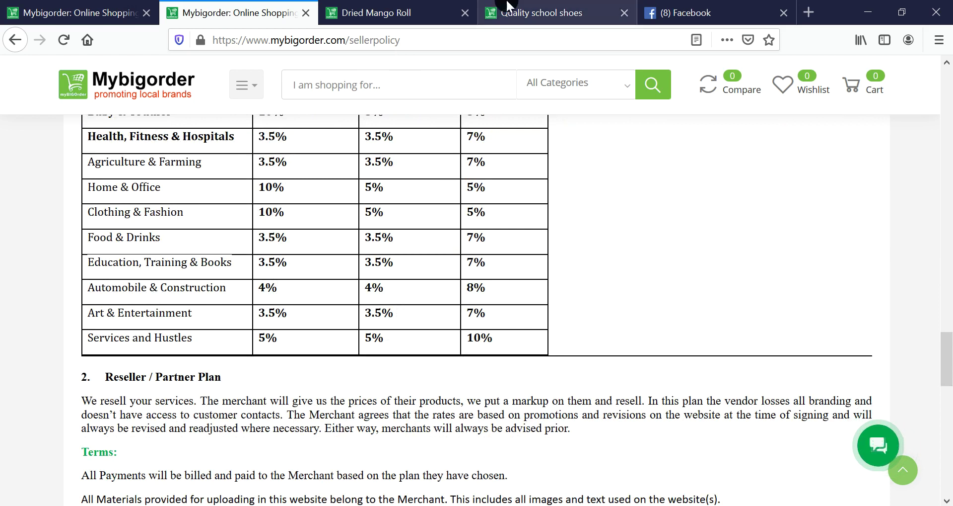
# Look over the Dried Mango Roll product page, then return to the affiliate page
pyautogui.click(386, 21)
pyautogui.scroll(-3, 591, 342)
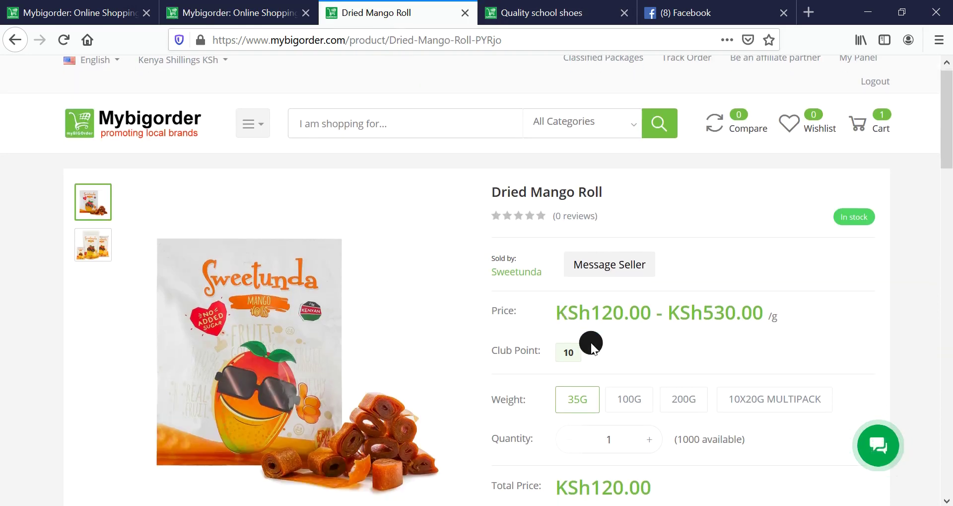
pyautogui.click(137, 11)
# Check the My Points rate (5 Points = KSh1.00), then visit Bulk Products Upload and Classified Packages
pyautogui.click(201, 13)
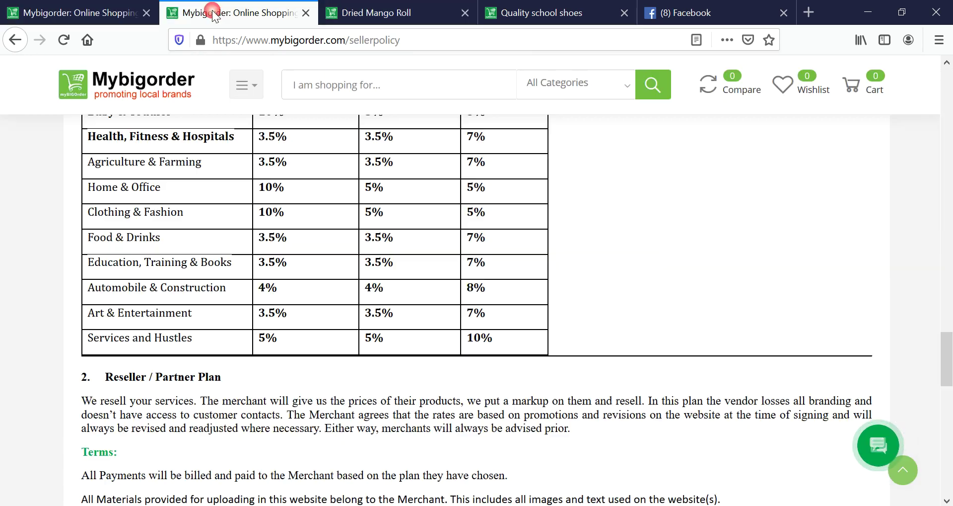
pyautogui.click(92, 13)
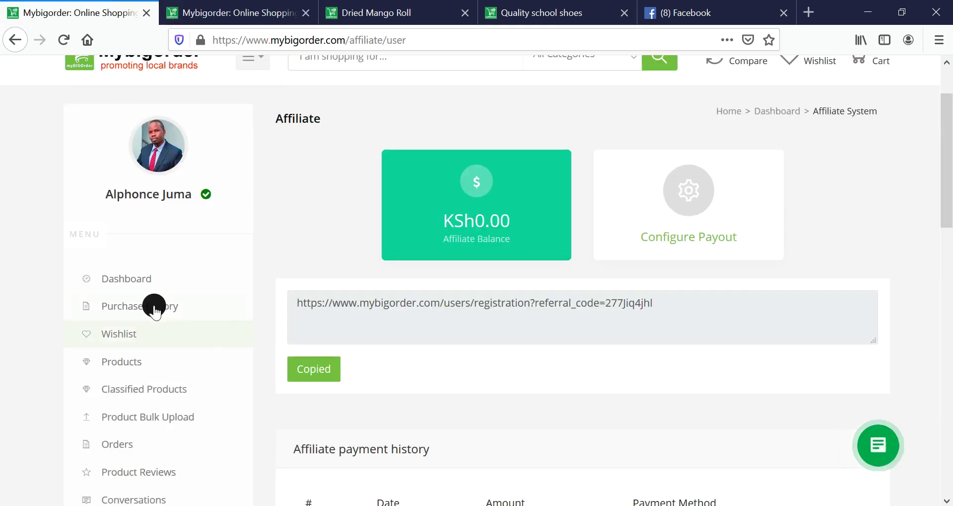
pyautogui.scroll(-8, 156, 323)
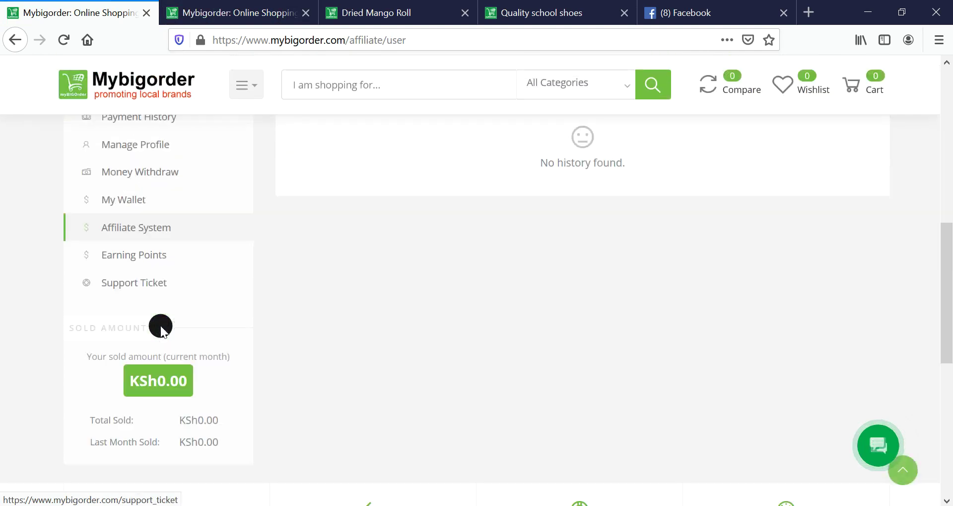
pyautogui.click(149, 247)
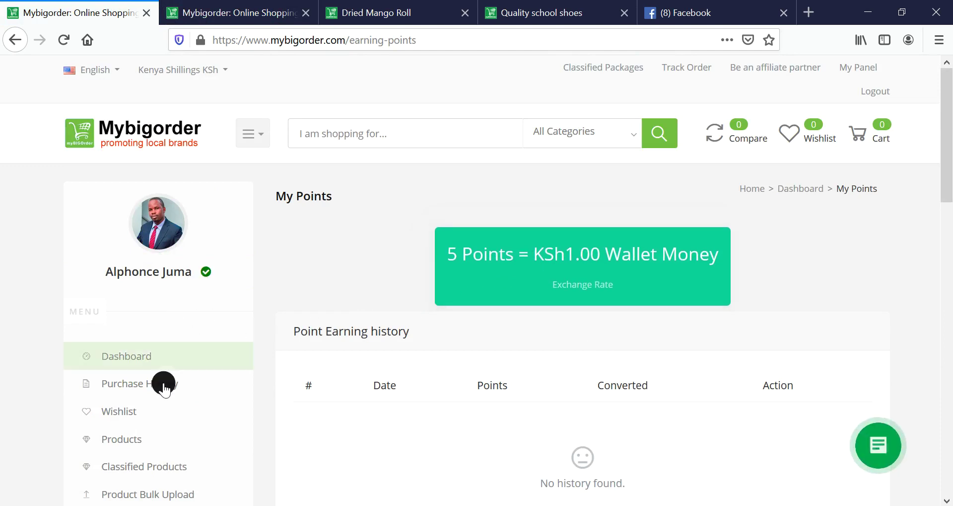
pyautogui.scroll(-4, 163, 384)
pyautogui.click(149, 279)
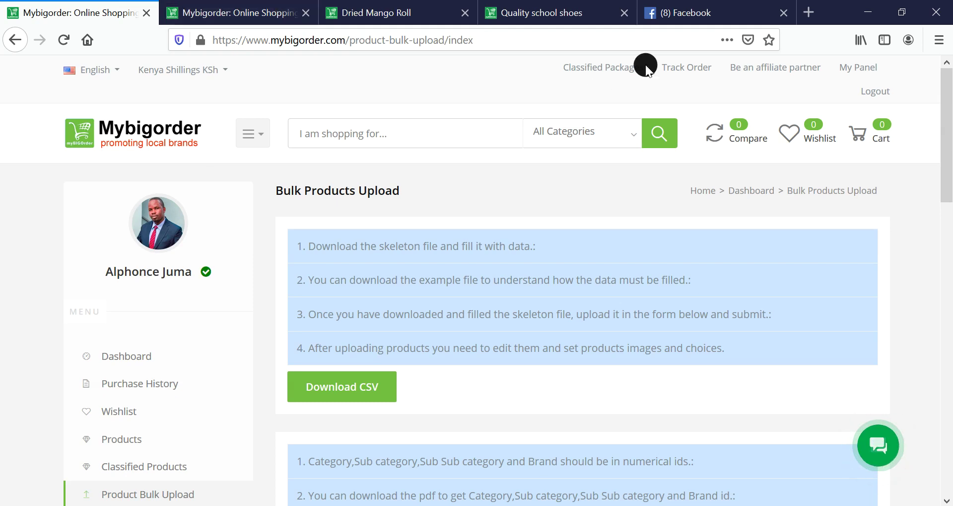
pyautogui.click(602, 69)
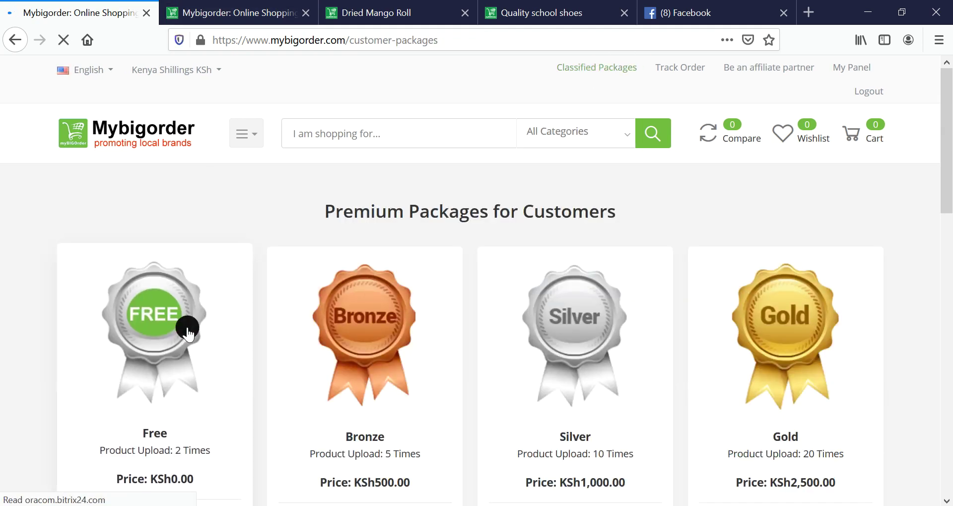
# Scroll to the Platinum (5000 uploads) and VIP (120 uploads) package cards
pyautogui.scroll(-5, 201, 354)
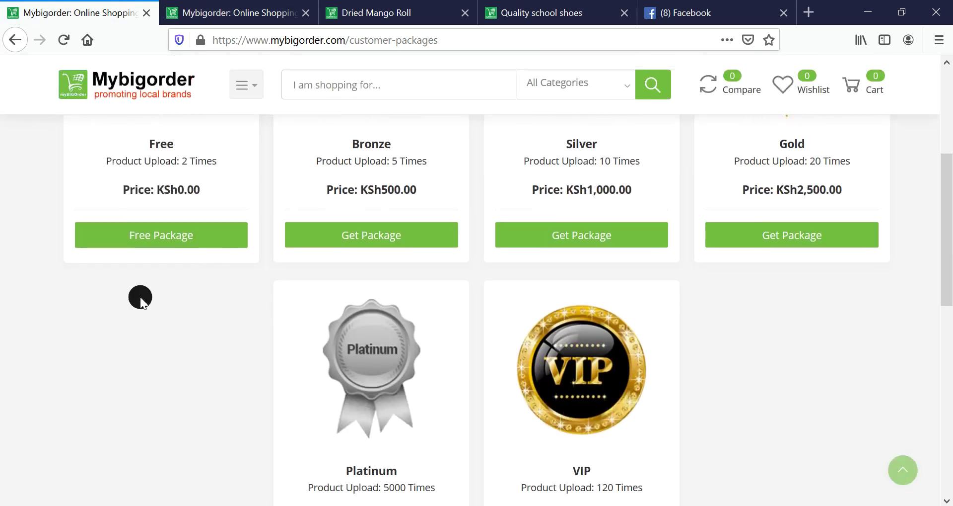